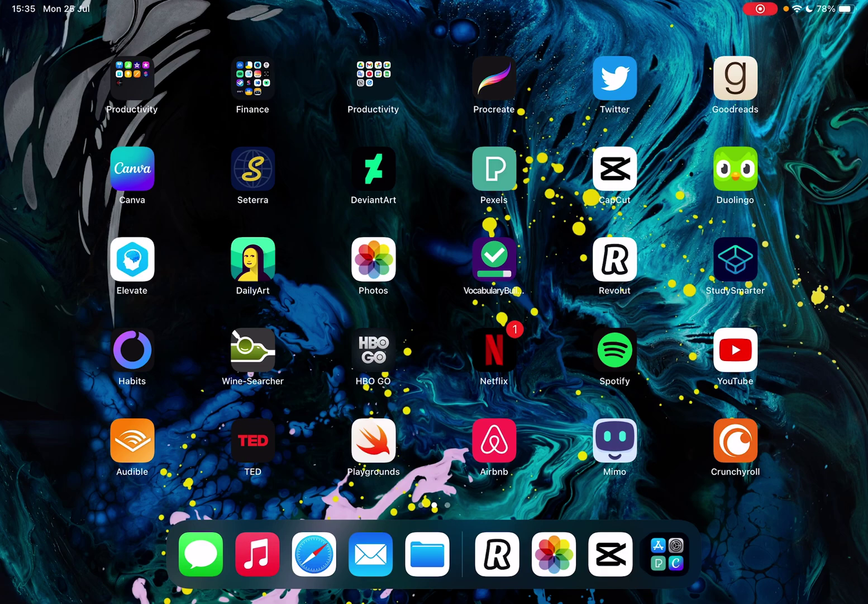
# - Open the aqueduct video project, then play and pause its preview
pyautogui.click(614, 169)
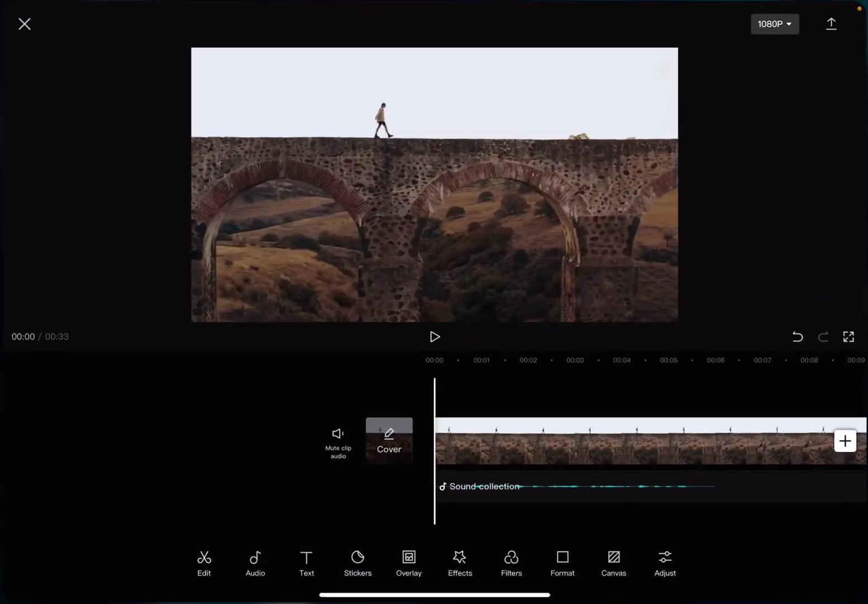
pyautogui.moveTo(610, 441); pyautogui.dragTo(407, 441)
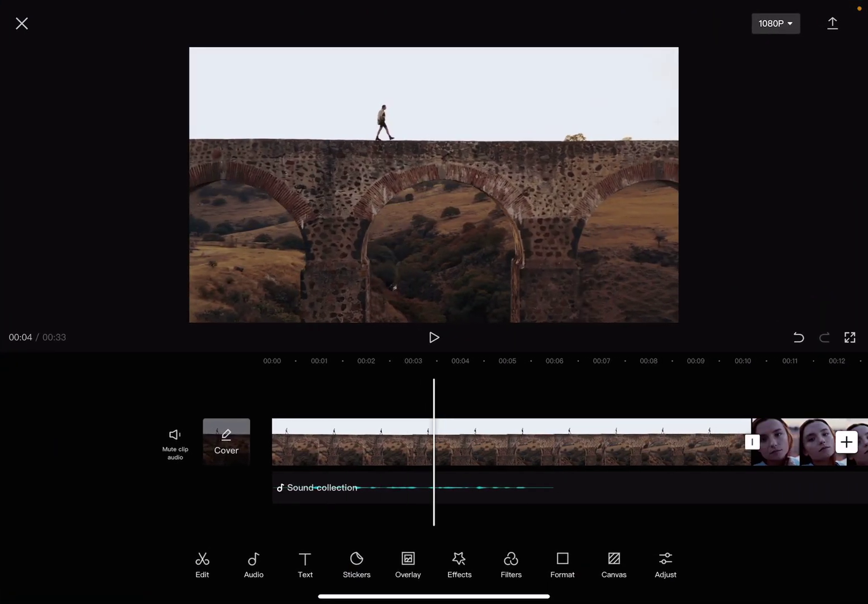
pyautogui.click(434, 338)
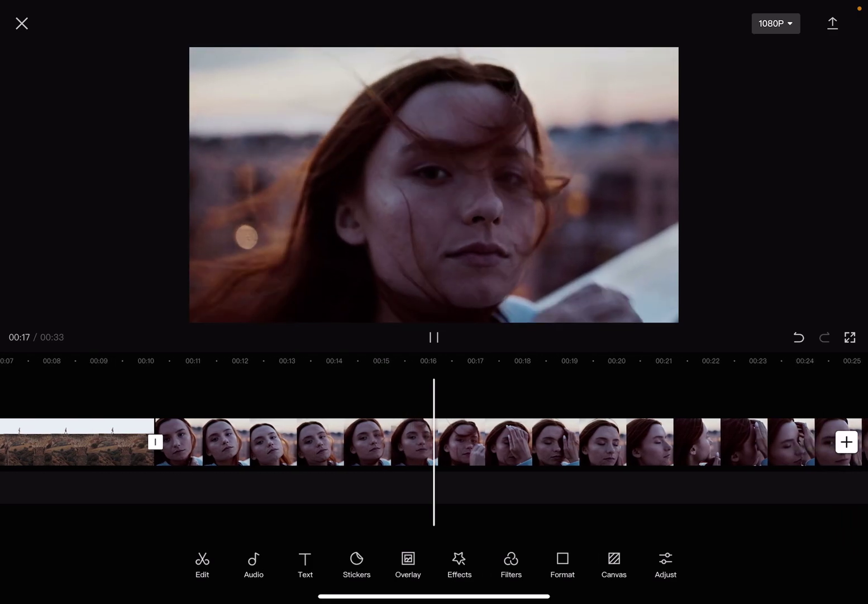
pyautogui.press('space')
pyautogui.hscroll(-15, 434, 441)
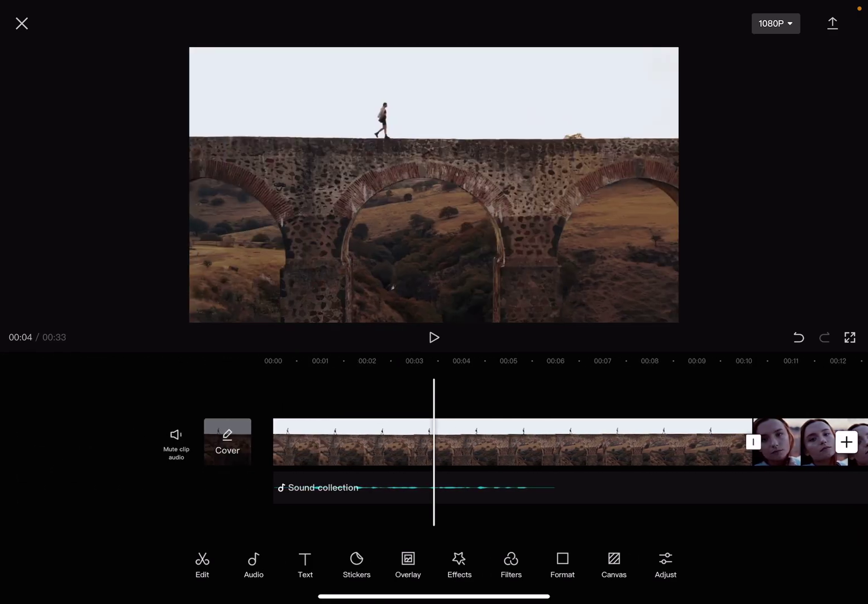
# - Extract the aqueduct clip's audio and select the new Extracted audio1 clip
pyautogui.click(254, 562)
pyautogui.click(611, 424)
pyautogui.click(611, 424)
pyautogui.click(577, 471)
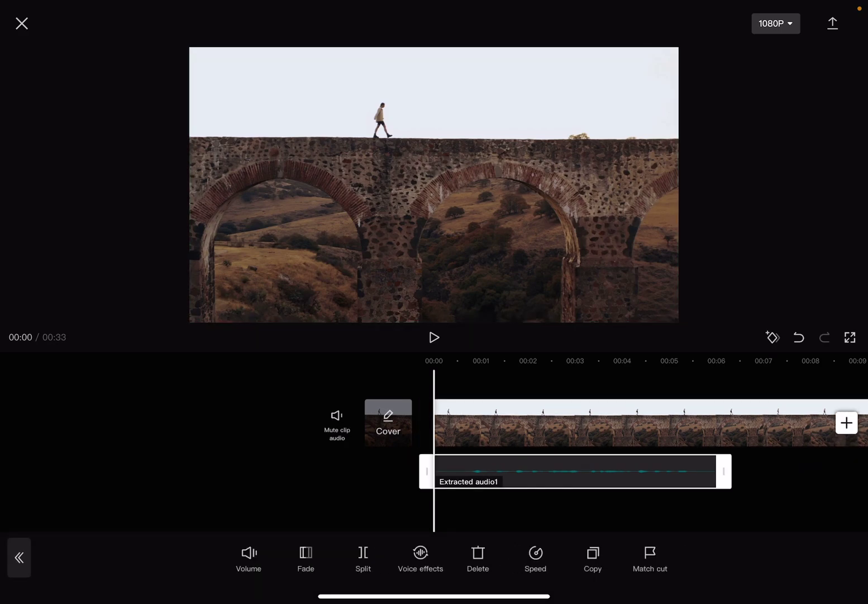
pyautogui.click(421, 557)
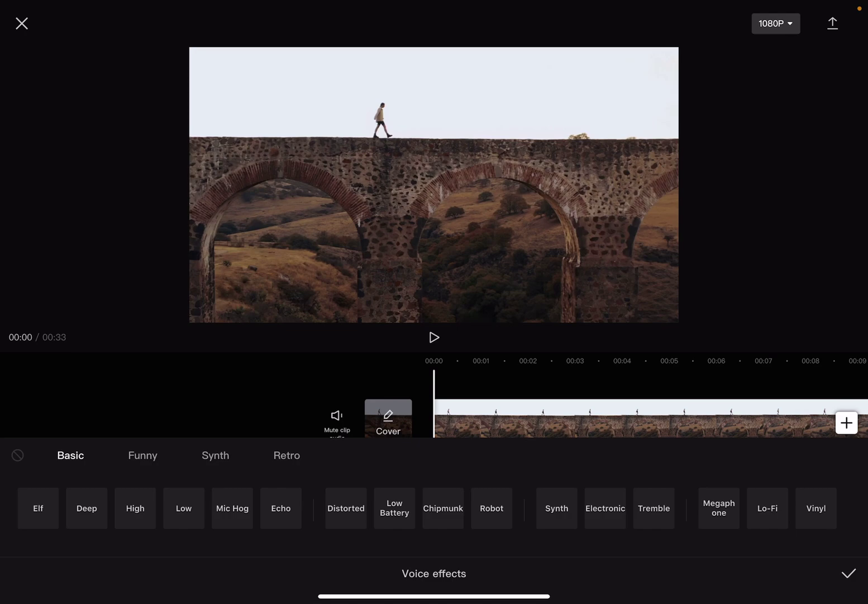
pyautogui.click(849, 573)
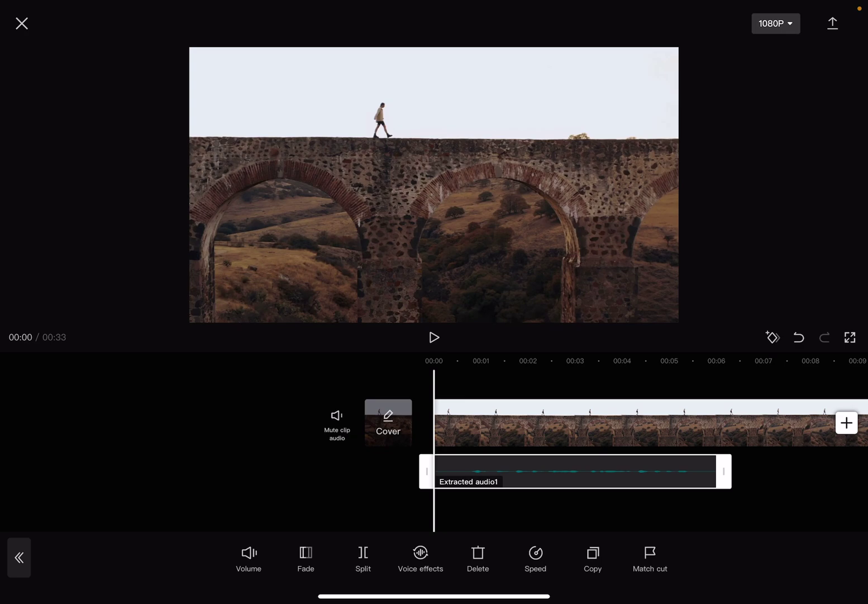
pyautogui.press('space')
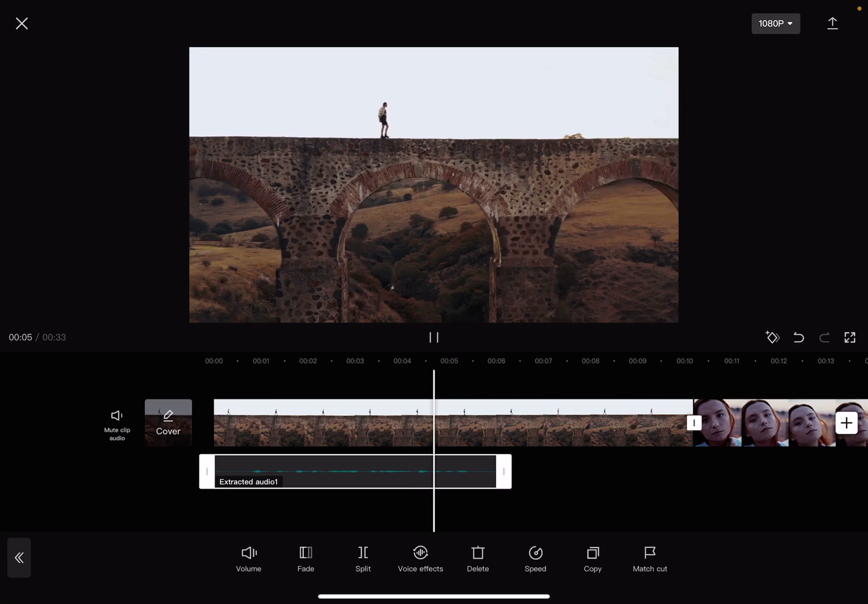
pyautogui.press('space')
pyautogui.moveTo(340, 420); pyautogui.dragTo(620, 420)
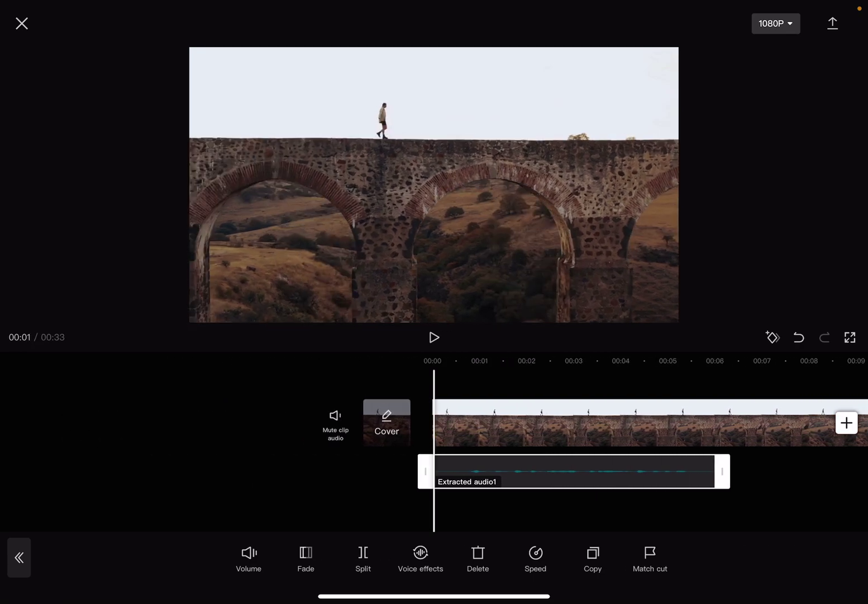
# - Apply the Retro group's Megaphone voice effect to Extracted audio1, then pause playback
pyautogui.click(421, 557)
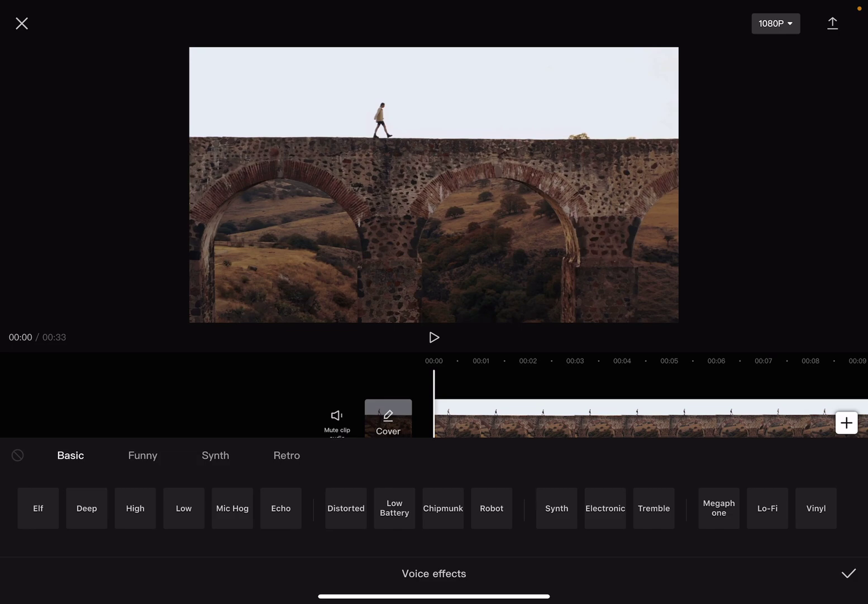
pyautogui.click(720, 507)
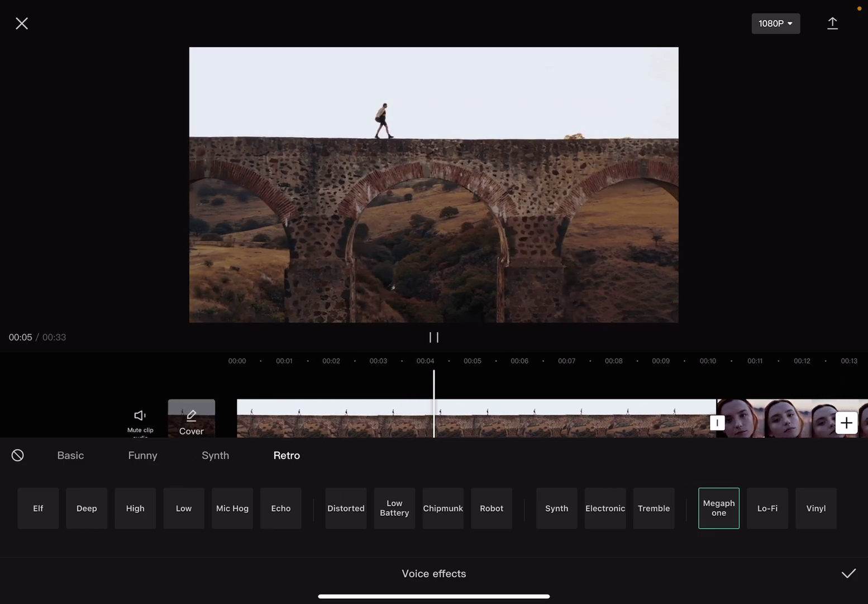
pyautogui.press('space')
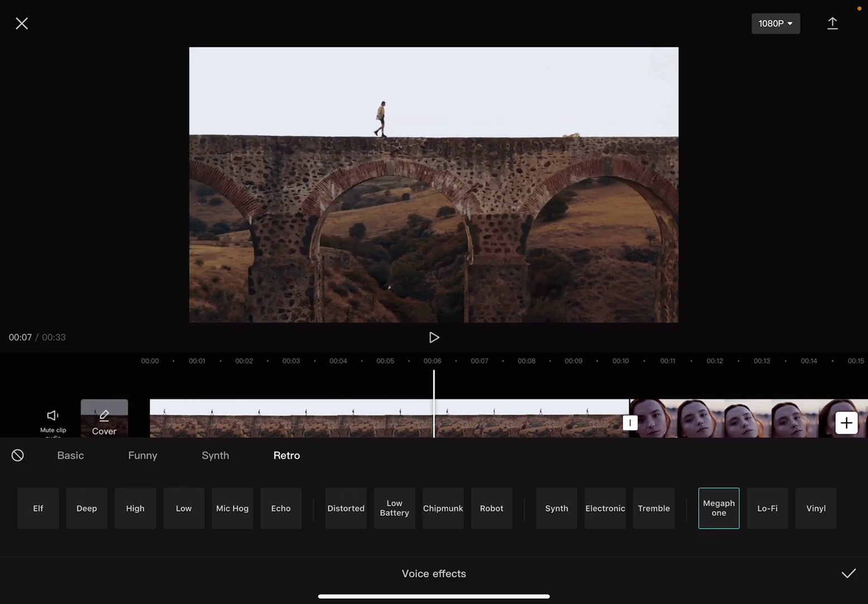